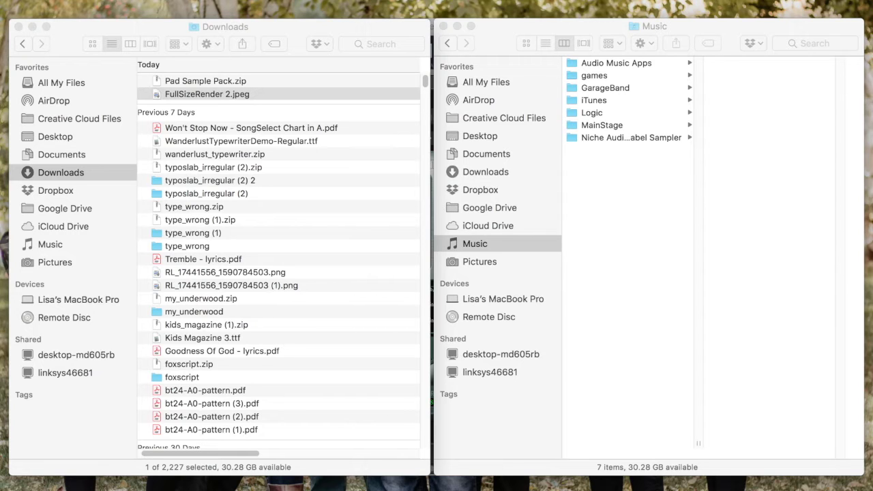
Switch to Logic Pro X and nudge the EXS24 window slightly up and left
key(super+Tab)
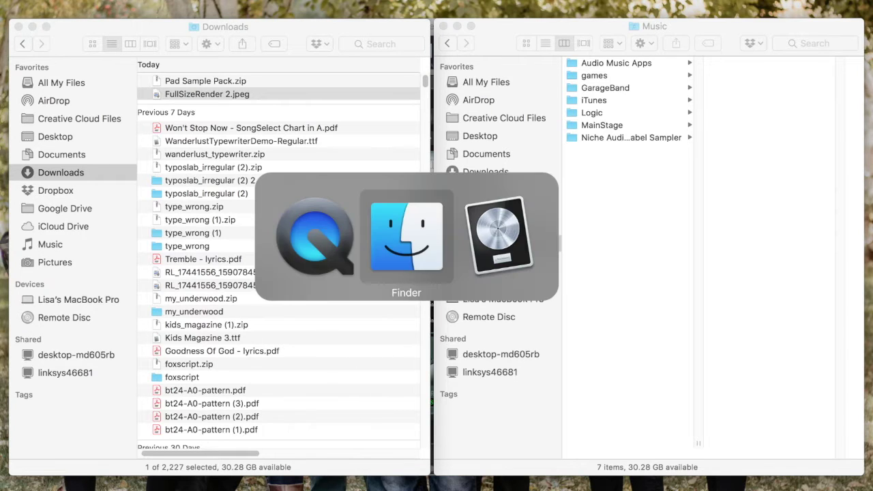
key(super+Tab)
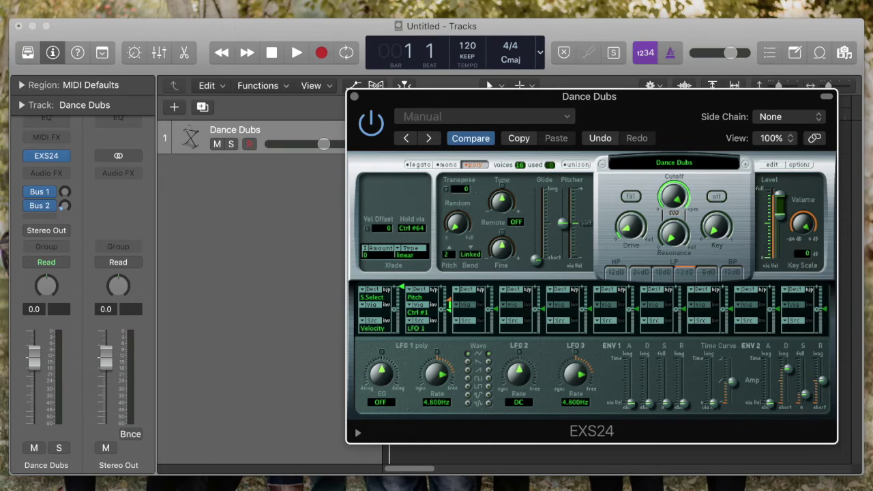
mouse_move(617, 97)
mouse_down()
mouse_move(587, 85)
mouse_move(607, 86)
mouse_up()
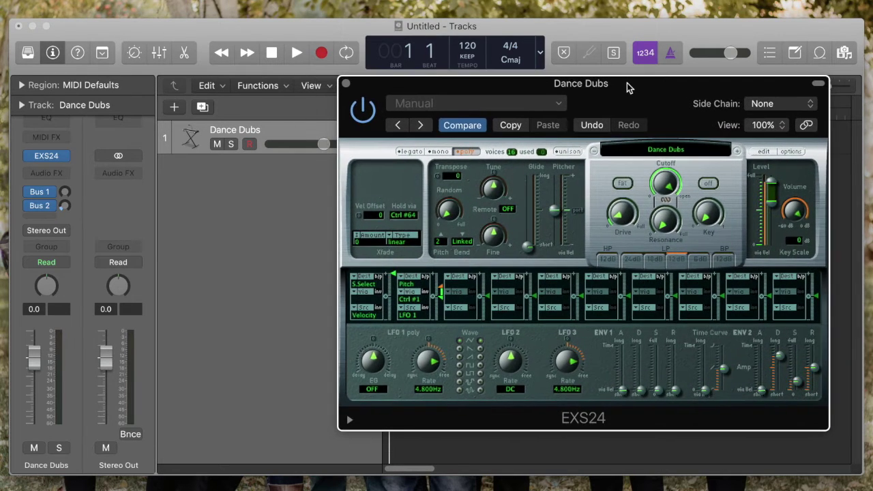
Browse the EXS24 instrument list, then dismiss it, keeping the Dance Dubs patch loaded
click(662, 150)
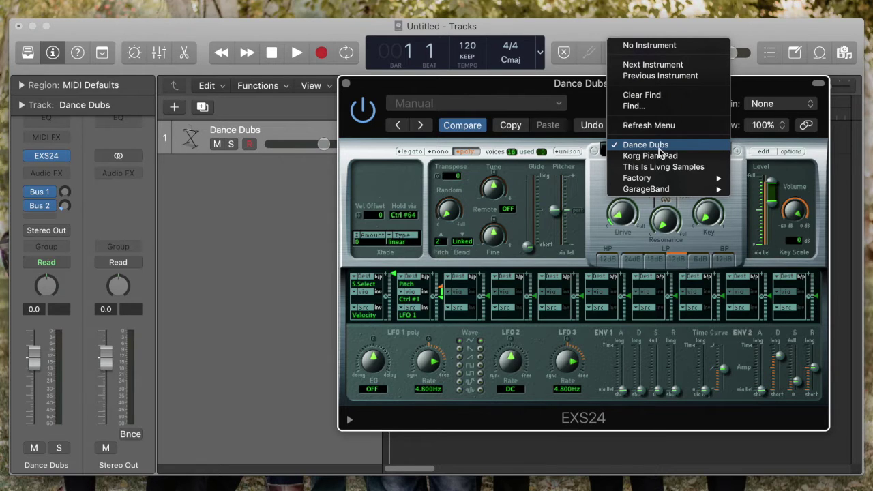
mouse_move(648, 180)
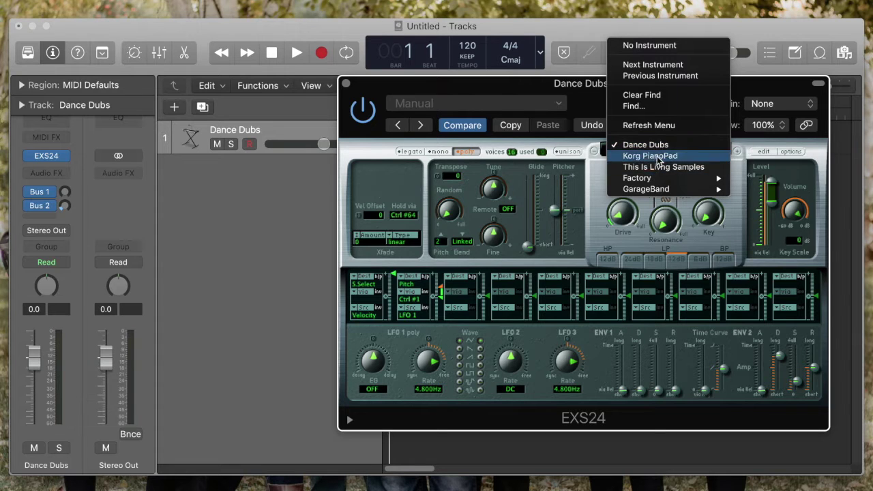
click(268, 257)
Switch to Finder and navigate Music > Audio Music Apps > Sampler Instruments
key(super+Tab)
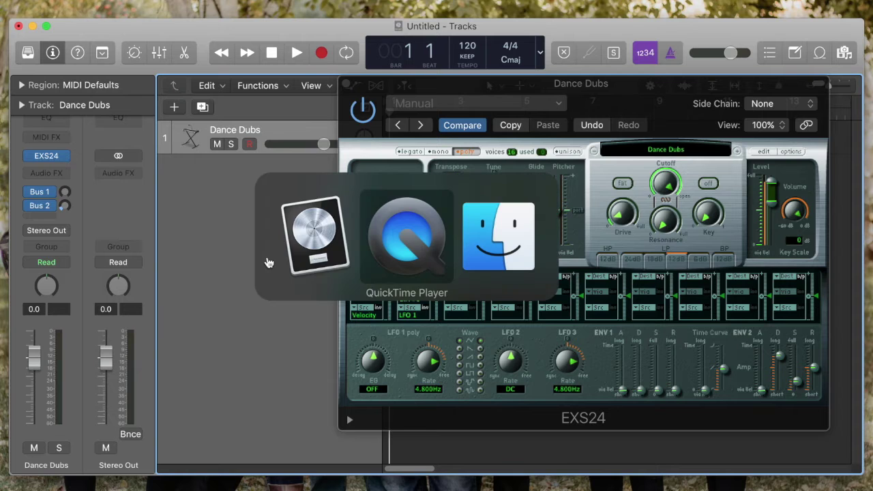
key(super+Tab)
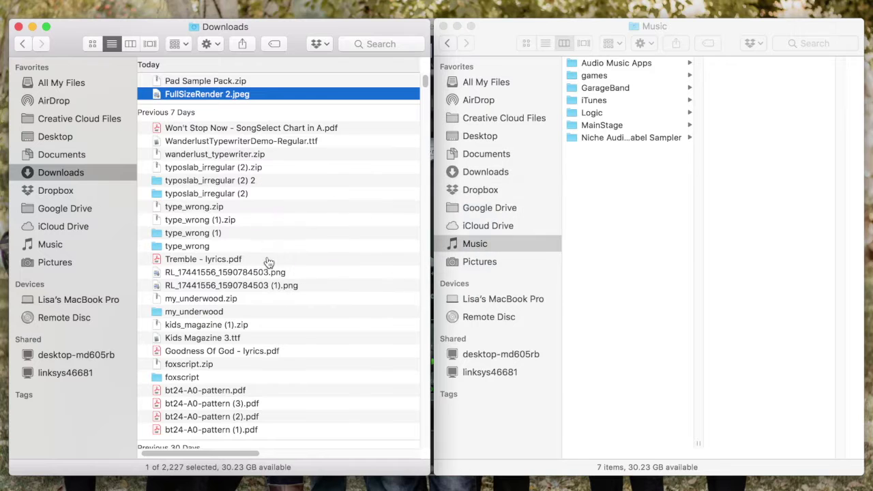
click(618, 112)
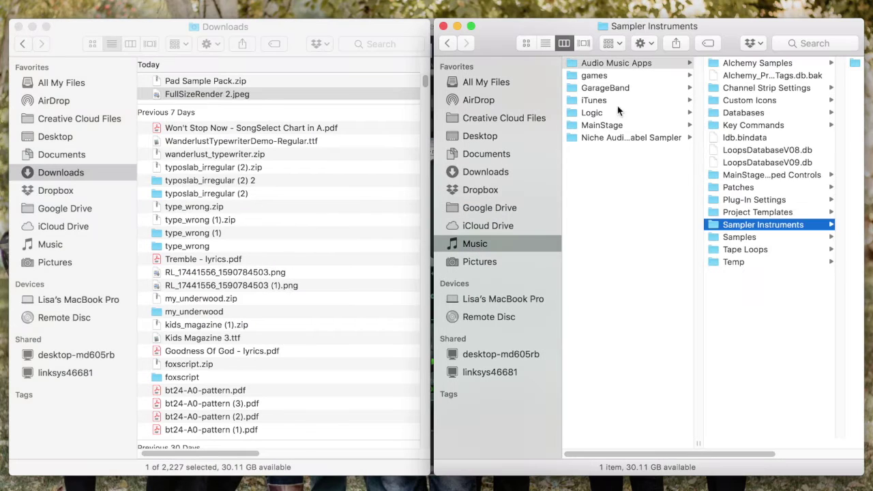
click(625, 64)
click(626, 64)
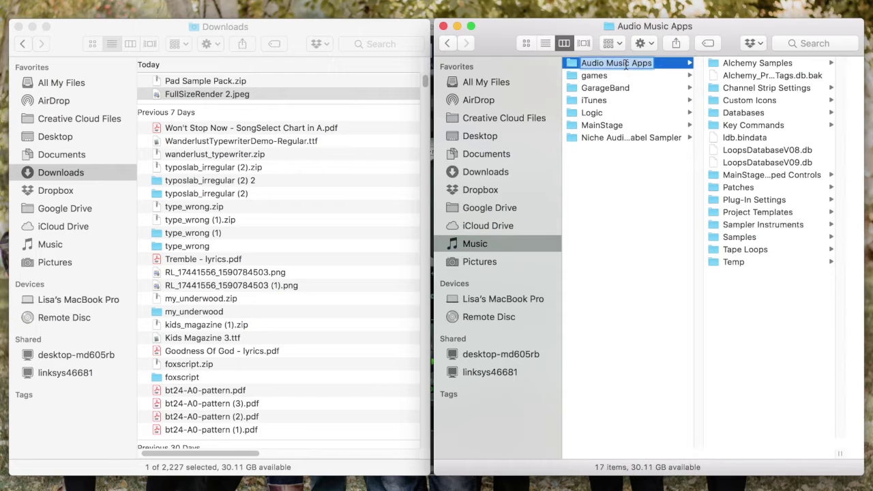
click(746, 229)
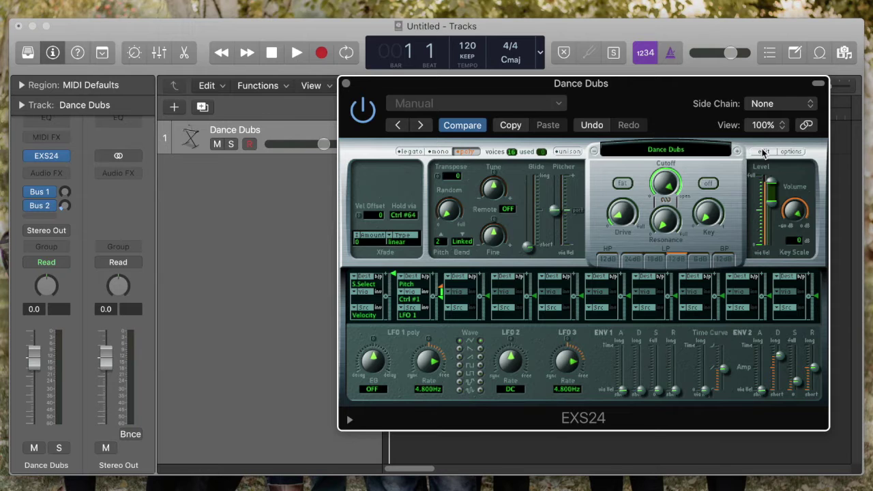
Show the EXS24 instrument list and view the Sample Sounds submenu of patches
click(666, 152)
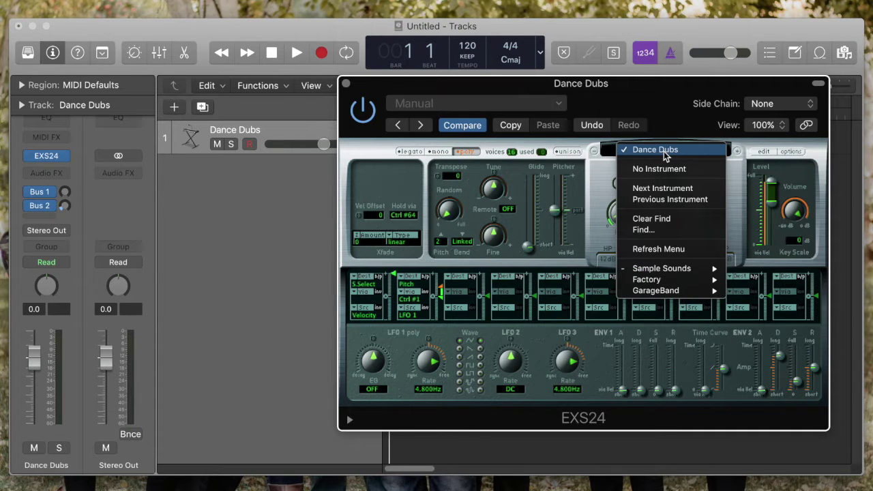
mouse_move(659, 268)
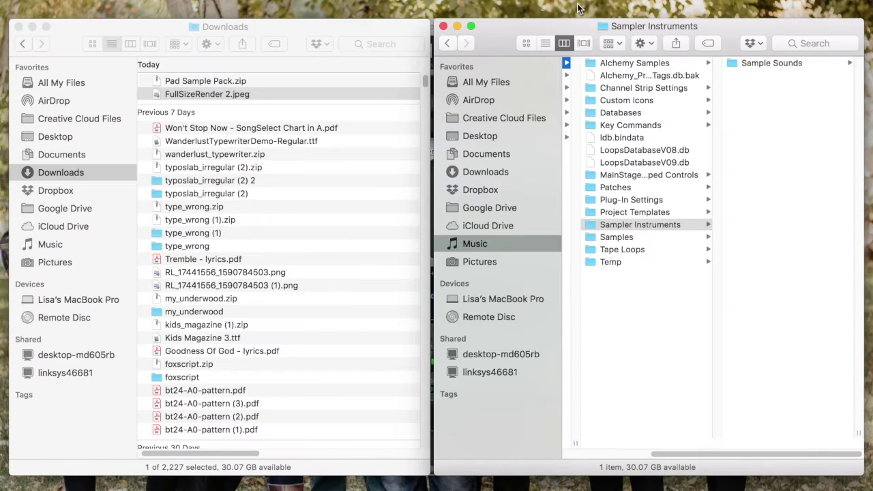
Create a new folder named 'Pads Bank 1' in Sampler Instruments, beside Sample Sounds
click(777, 109)
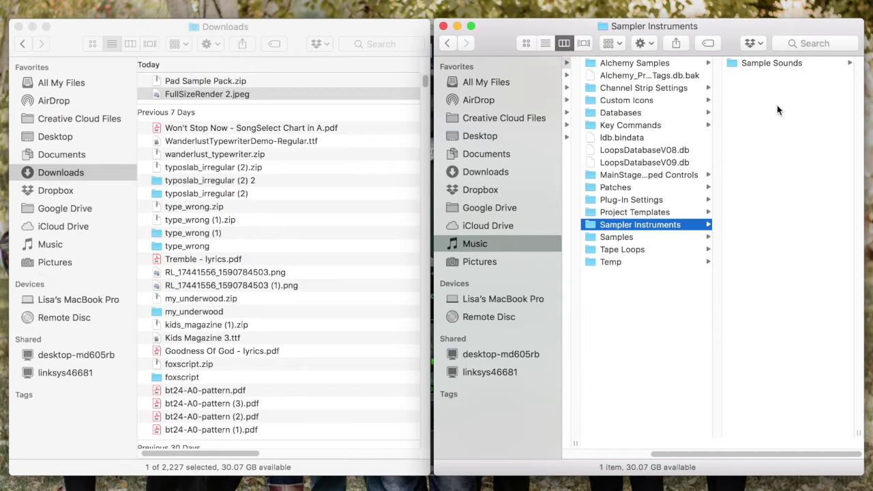
right_click(759, 91)
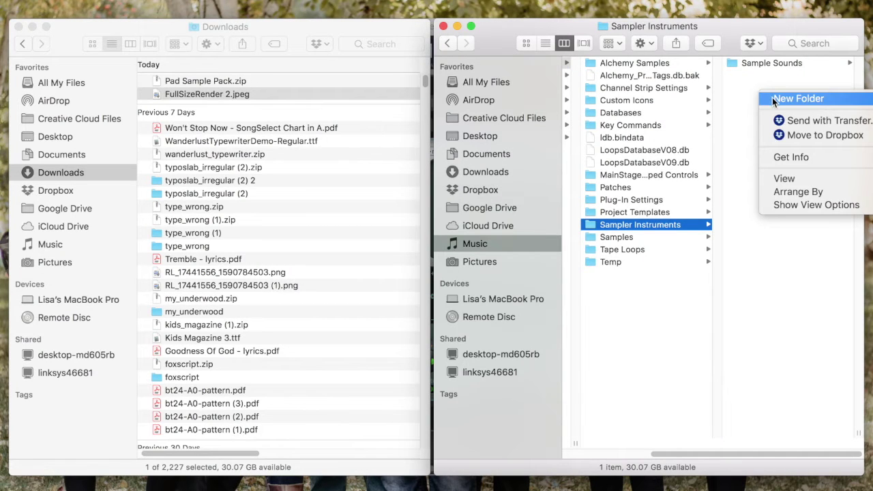
click(792, 99)
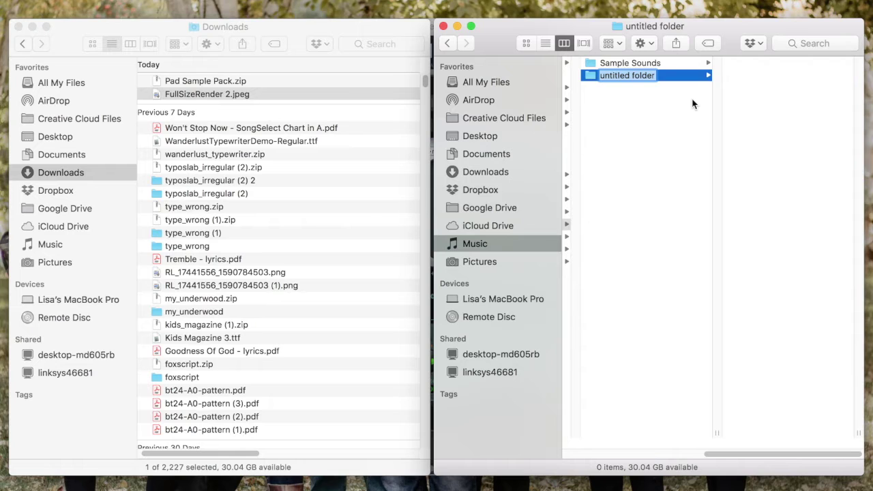
text(Pads Bank 1)
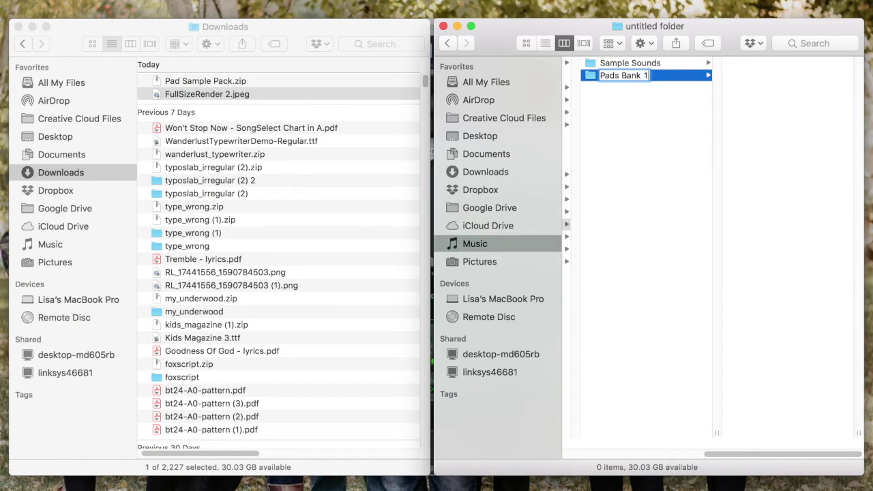
click(706, 83)
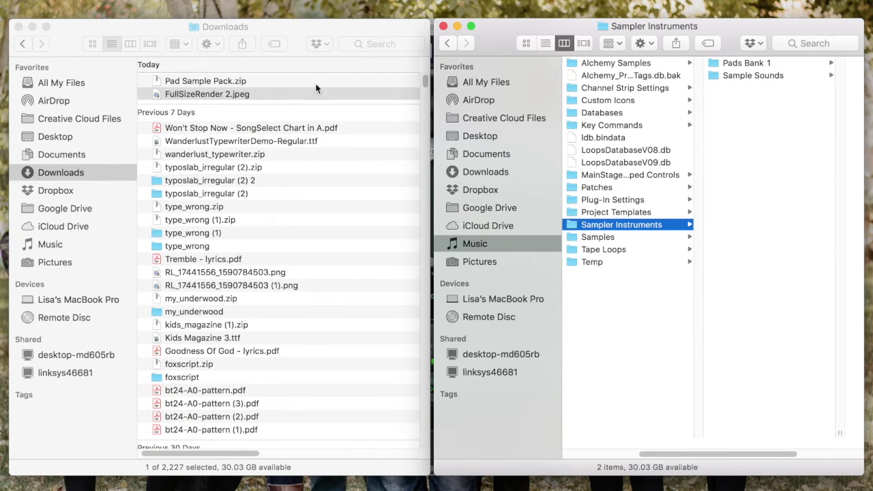
click(219, 80)
Unzip Pad Sample Pack and move its eight .exs patches, Air Mod through The Red Planet, into Pads Bank 1
double_click(210, 81)
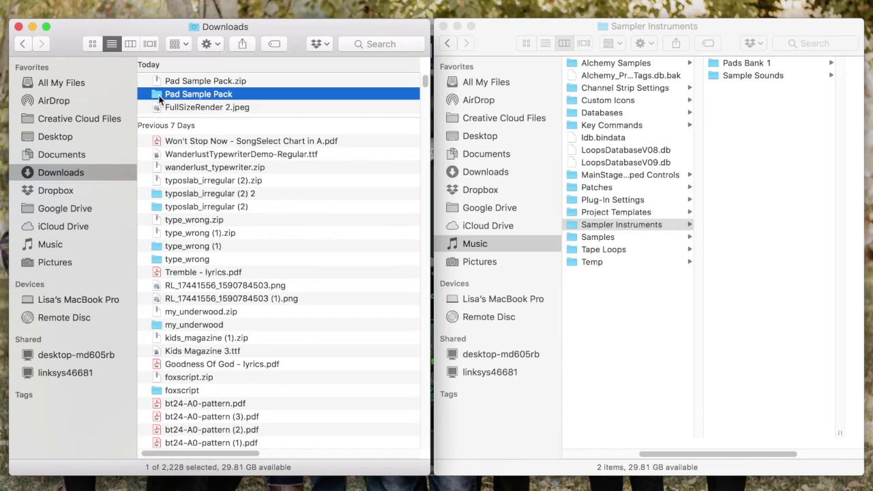
double_click(158, 96)
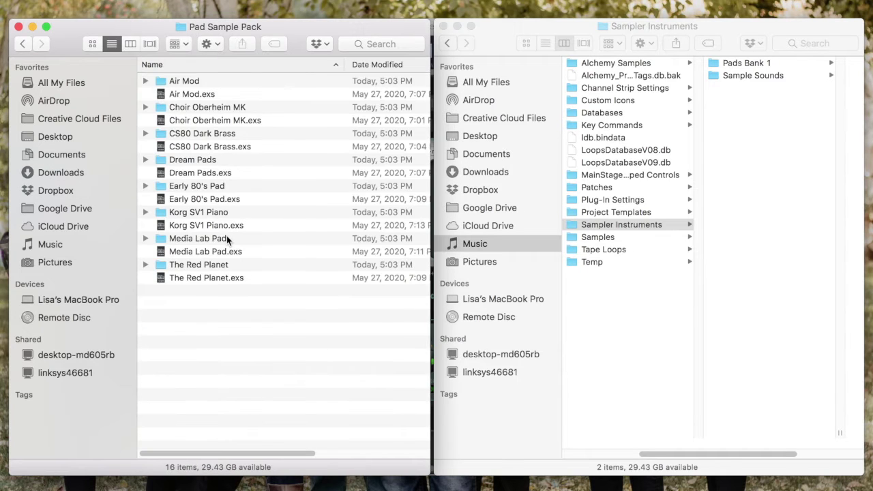
click(188, 96)
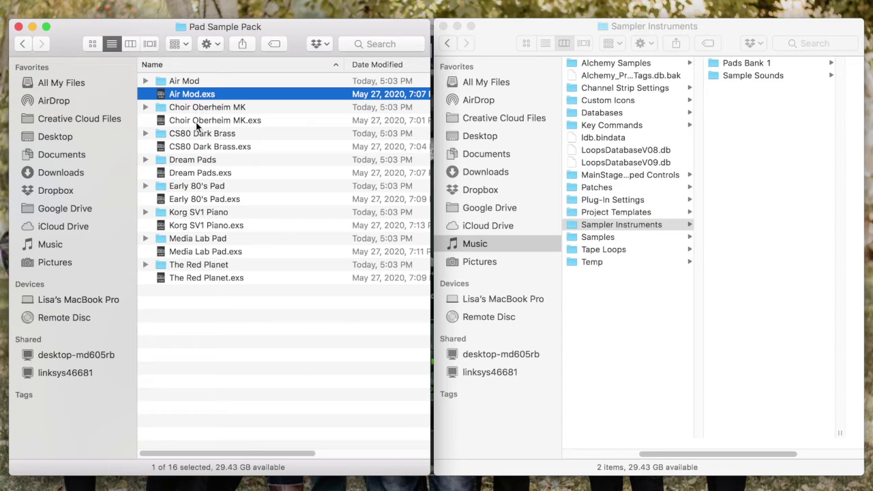
super+click(196, 122)
super+click(203, 147)
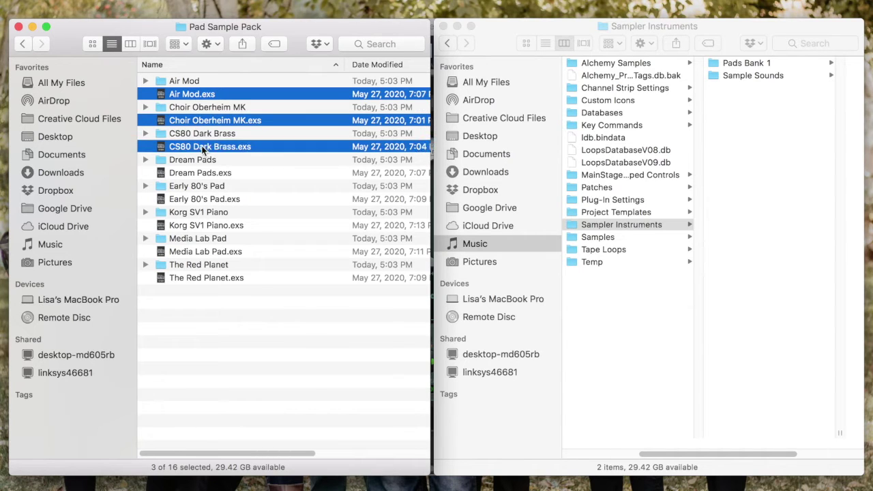
super+click(200, 174)
super+click(200, 200)
super+click(199, 225)
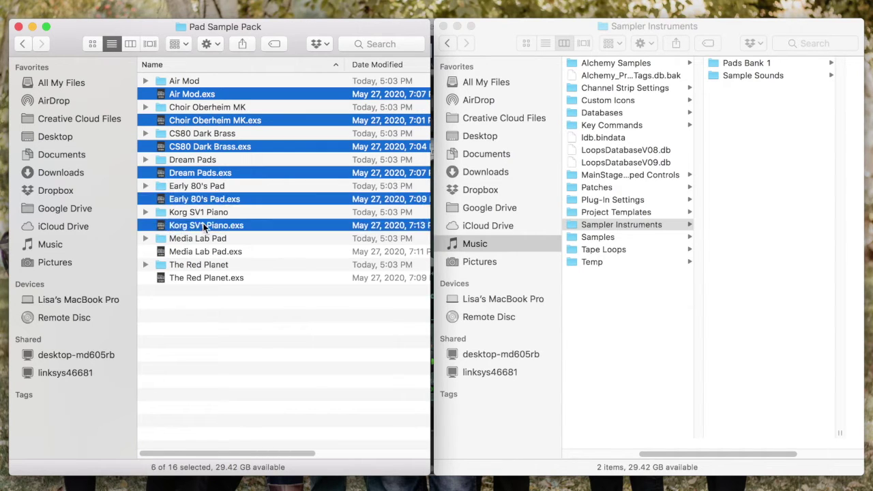
super+click(187, 252)
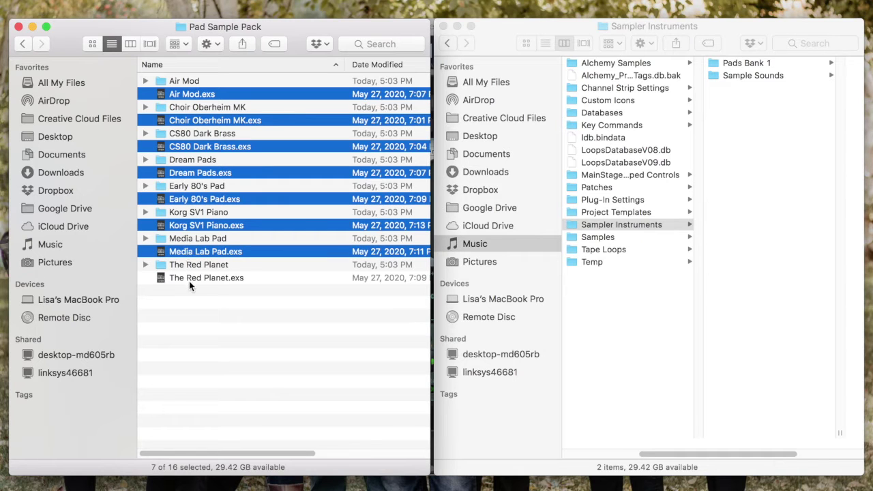
super+click(189, 278)
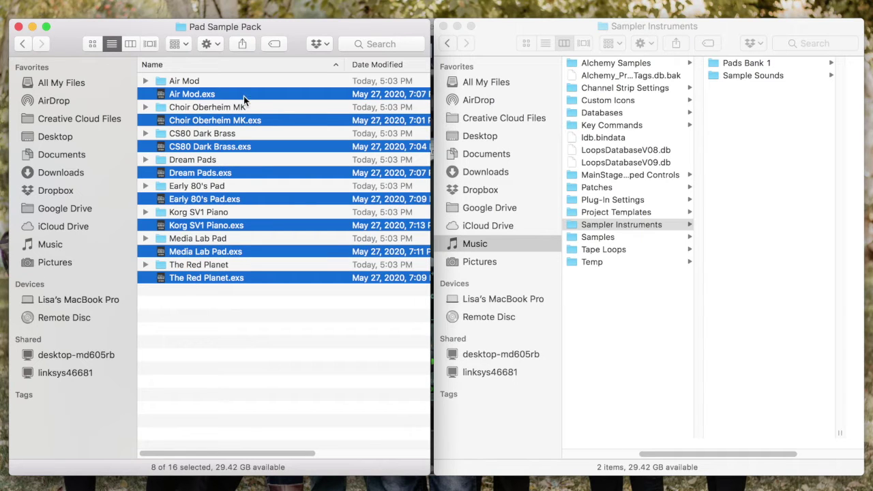
drag(244, 94, 741, 61)
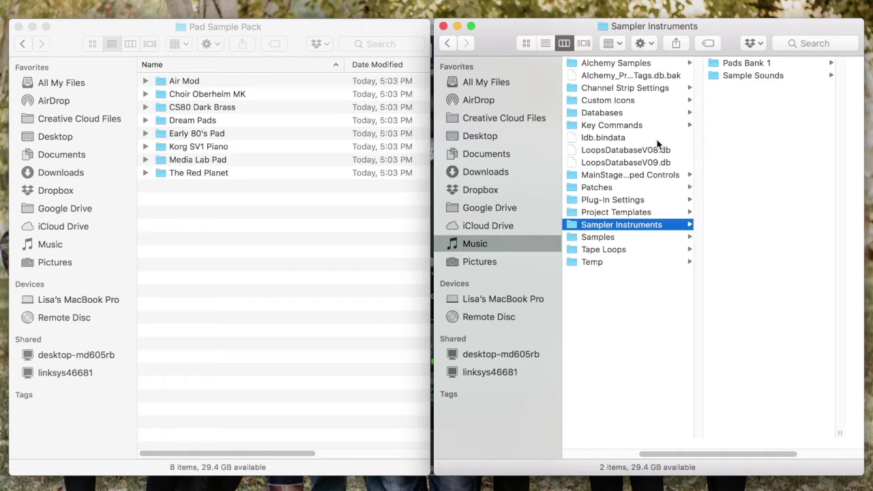
click(266, 111)
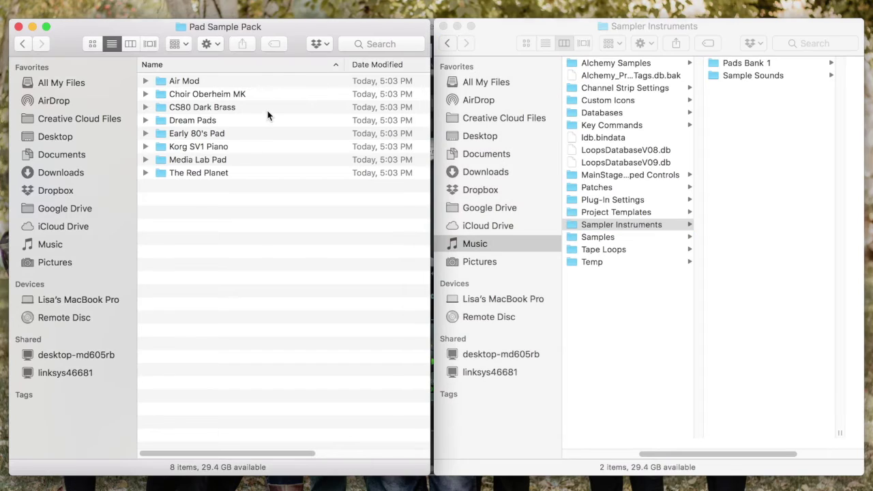
click(146, 81)
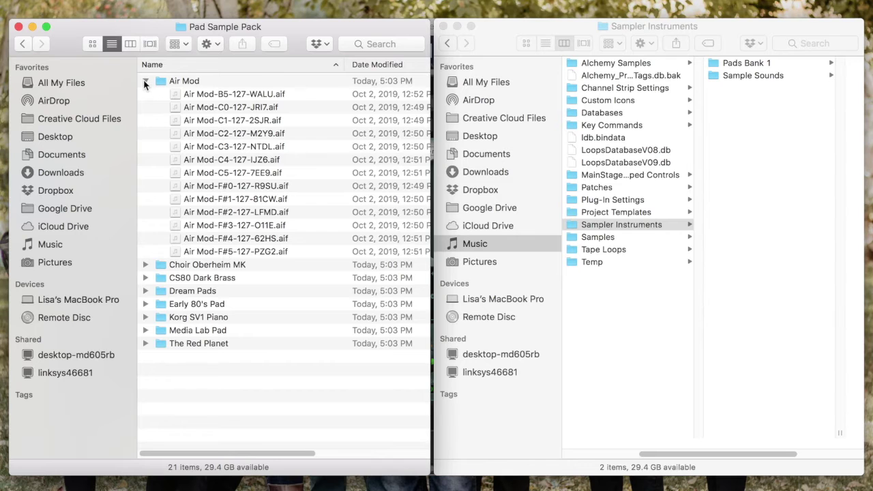
click(145, 82)
click(145, 108)
click(146, 108)
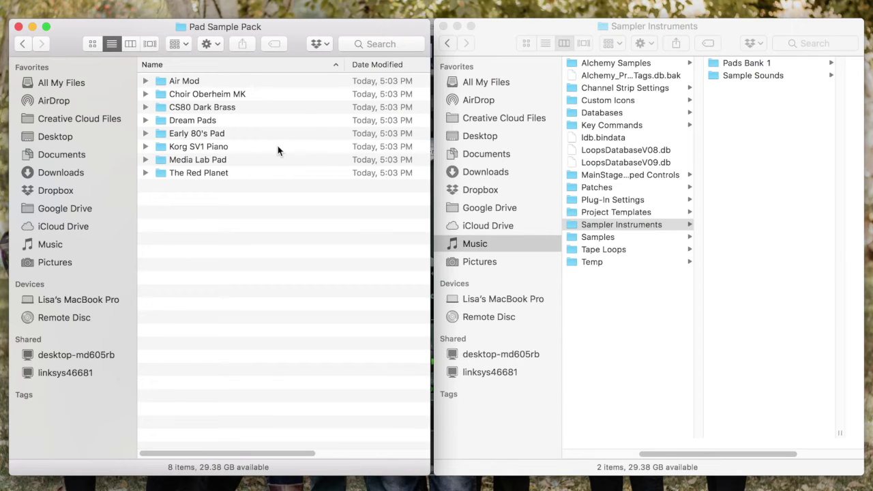
Select all eight sample folders in Pad Sample Pack and drag them into Samples
click(591, 242)
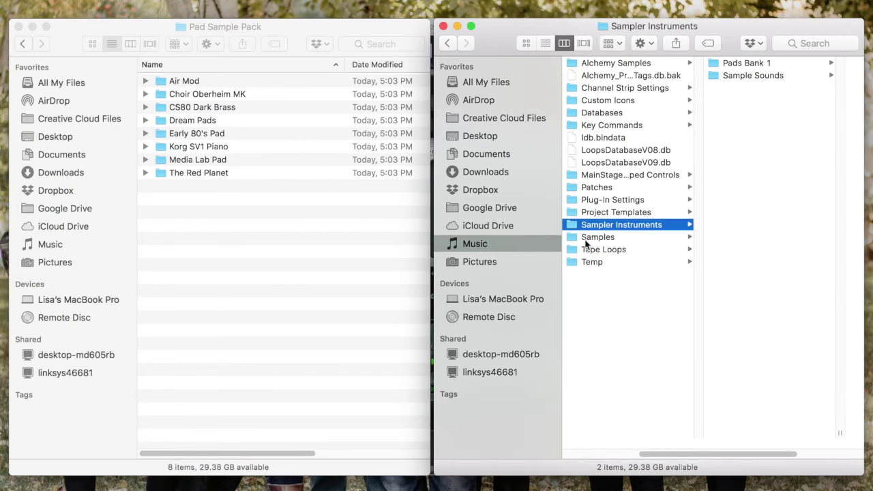
click(601, 237)
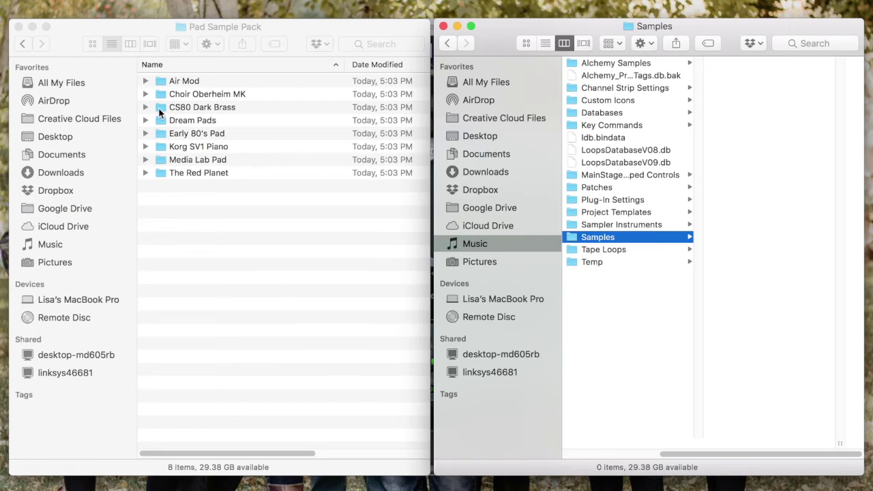
click(156, 79)
click(156, 80)
shift+click(164, 173)
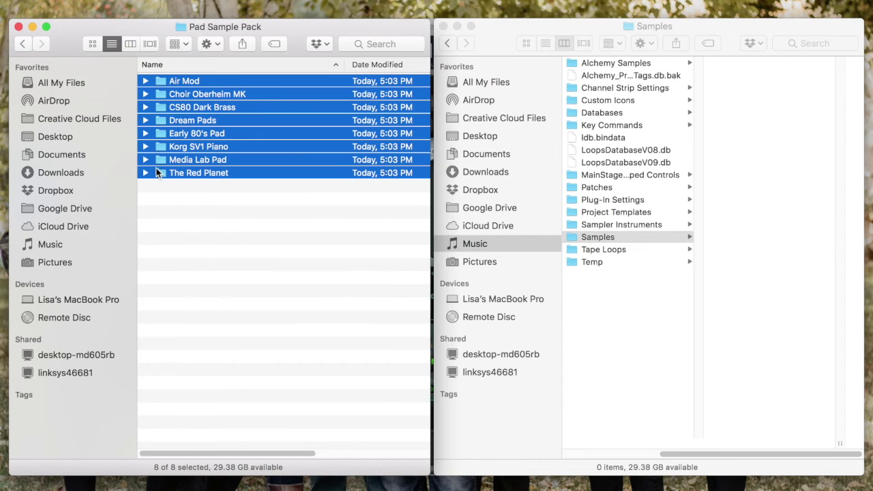
drag(159, 174, 735, 244)
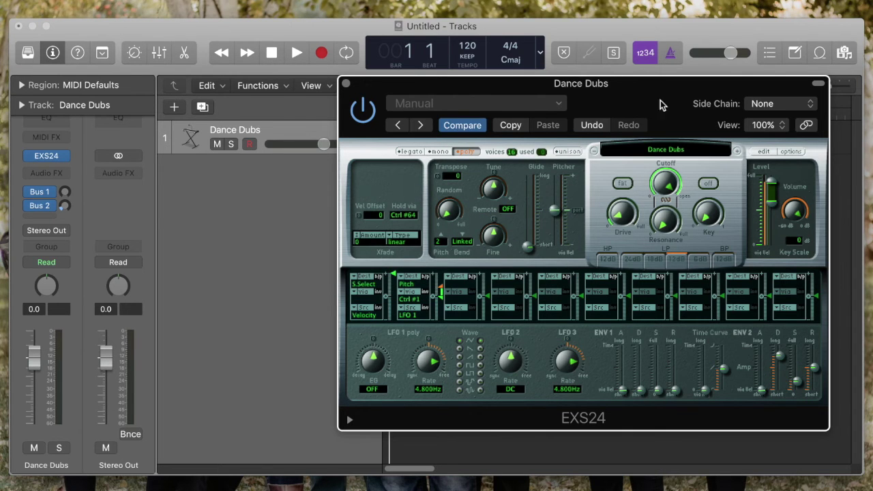
Refresh the EXS24 instrument menu and load Pads Bank 1 > Choir Oberheim MK
click(667, 151)
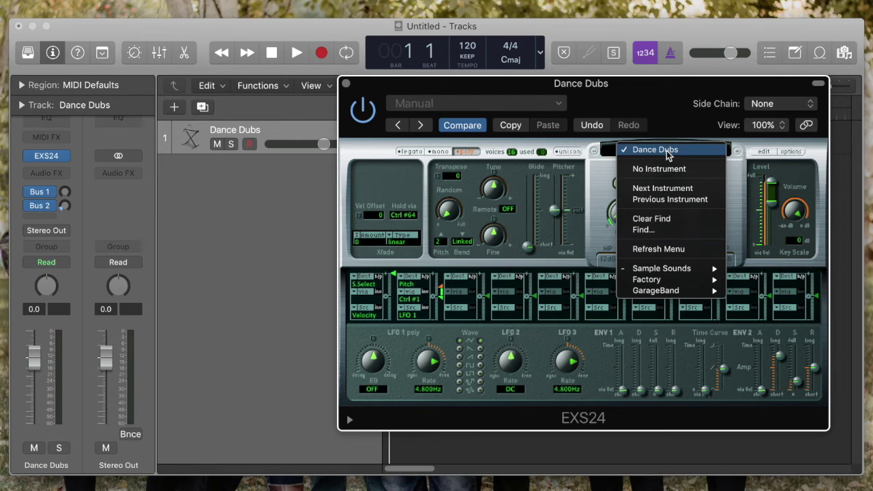
click(655, 250)
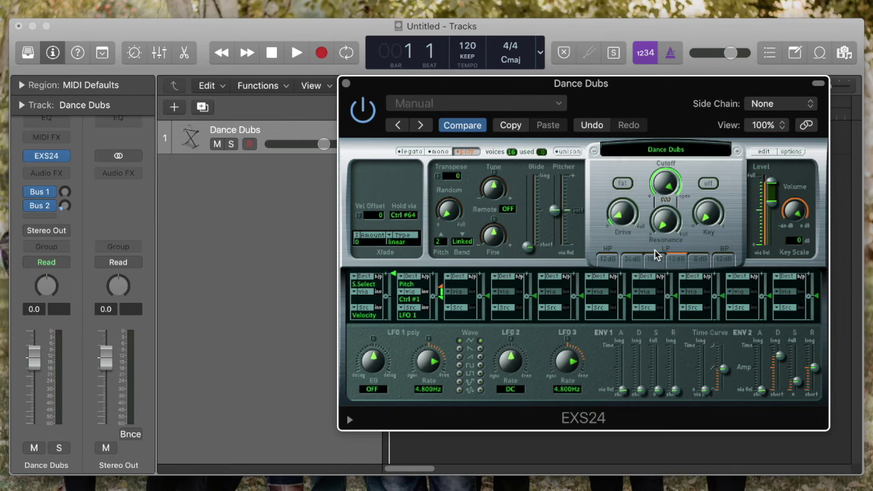
click(666, 152)
mouse_move(644, 273)
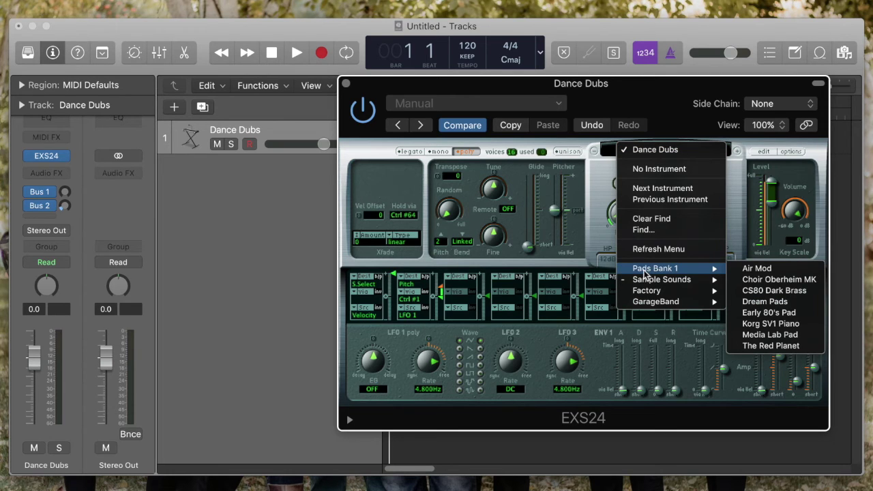
click(767, 281)
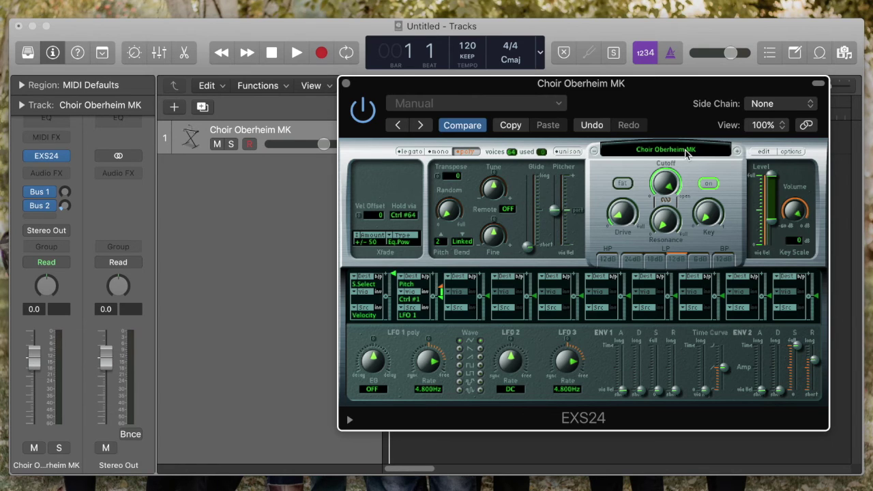
Switch the EXS24 to the Early 80's Pad patch from Pads Bank 1
click(687, 153)
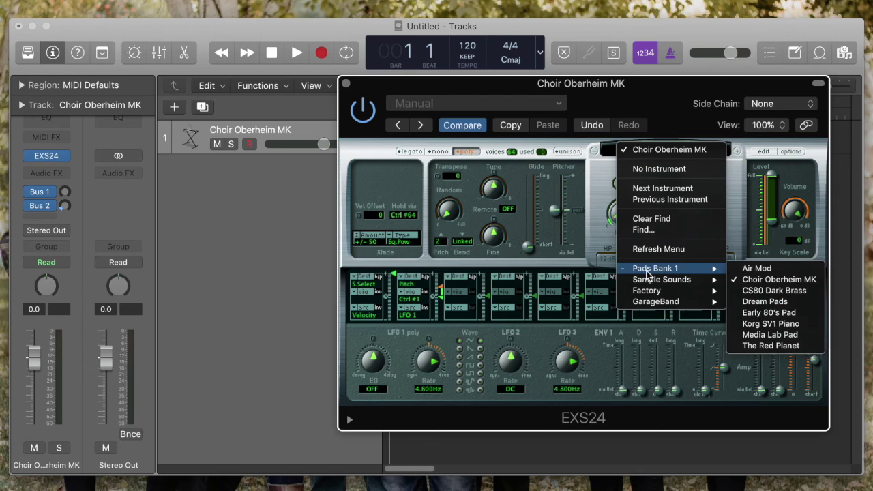
click(765, 312)
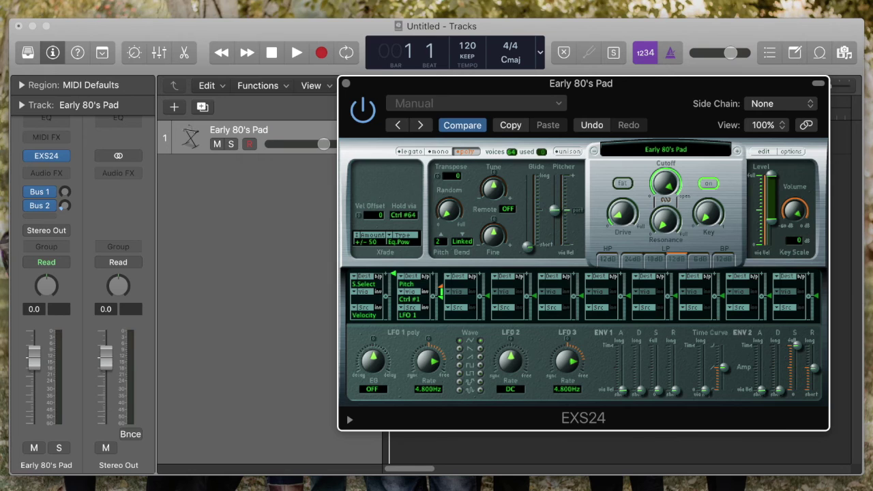
click(236, 0)
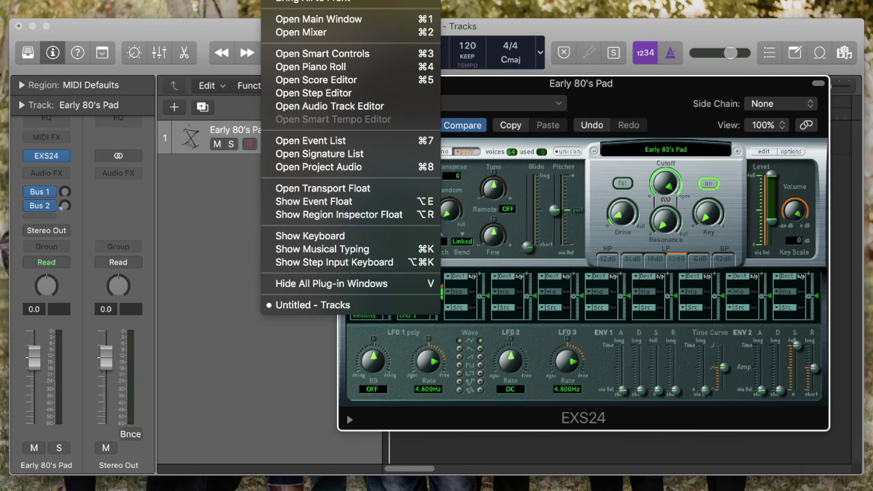
Play the D+H and S+G chords on Early 80's Pad with Musical Typing, then close it
click(300, 249)
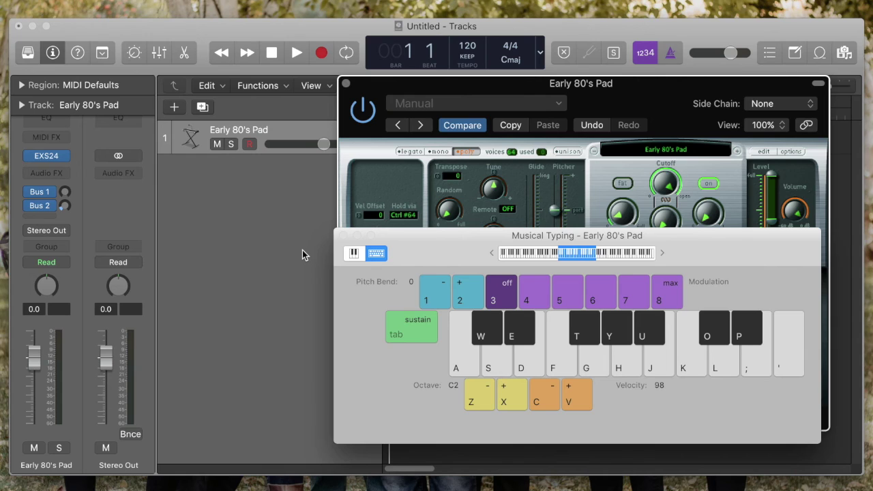
key(d+h)
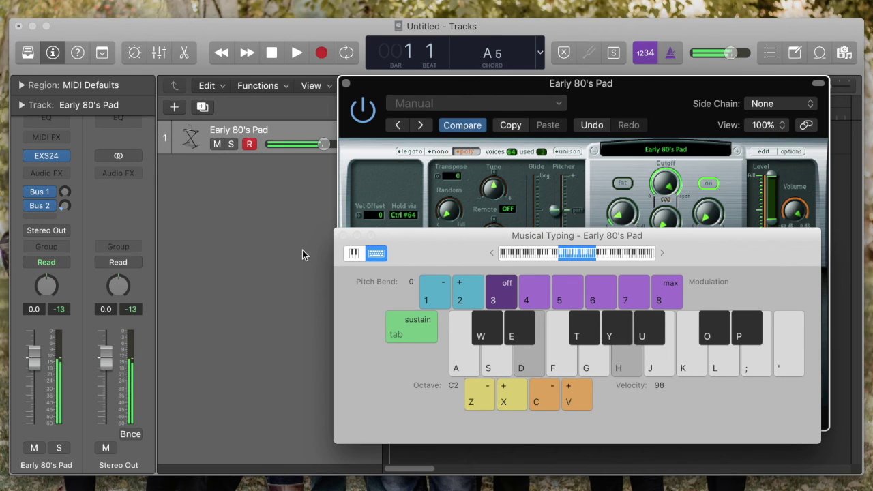
key(s+g)
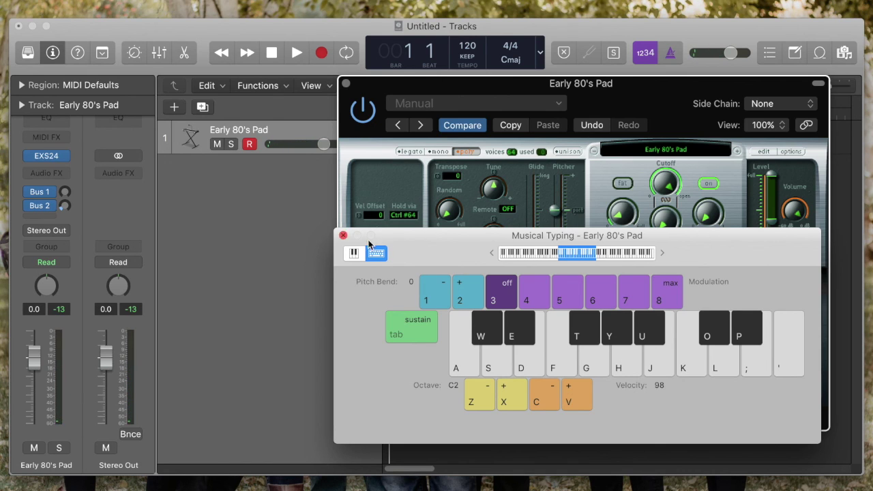
click(343, 235)
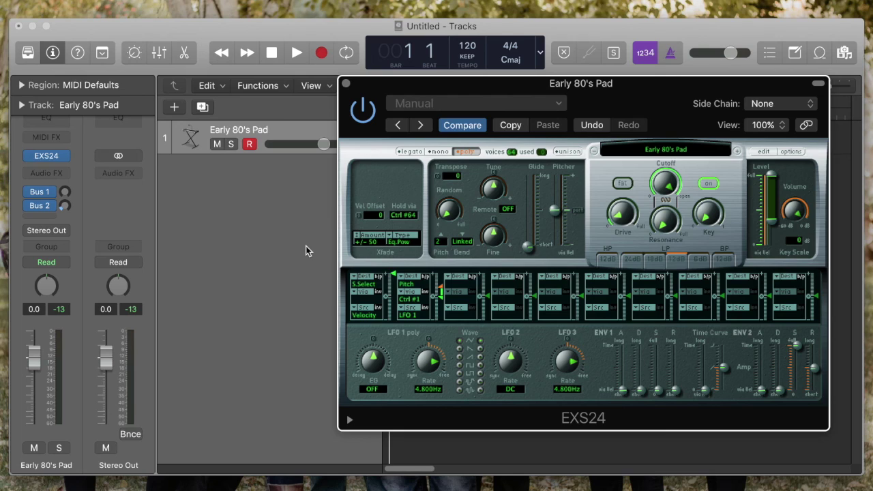